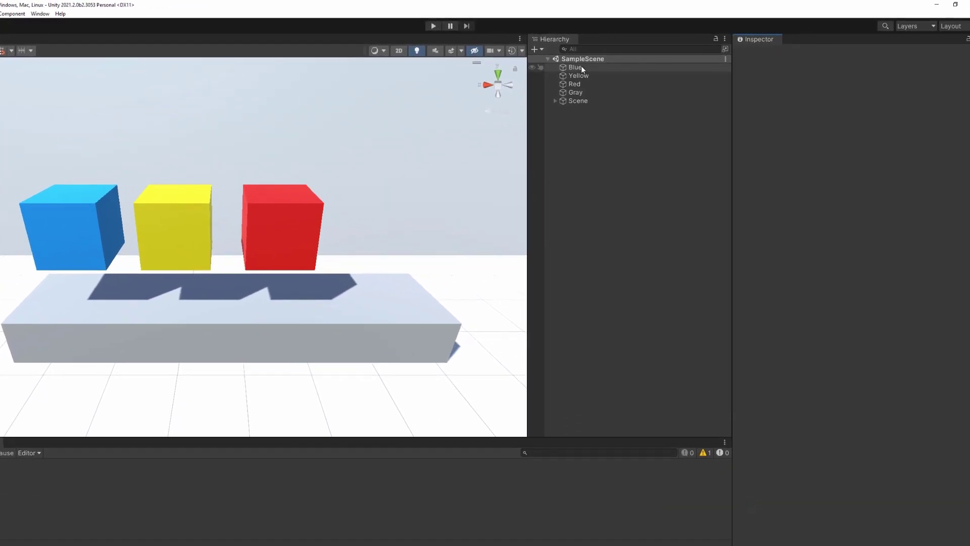
Step: Check the Layer field of the Blue, Yellow and Red cubes and the Gray slab
left_click(765, 77)
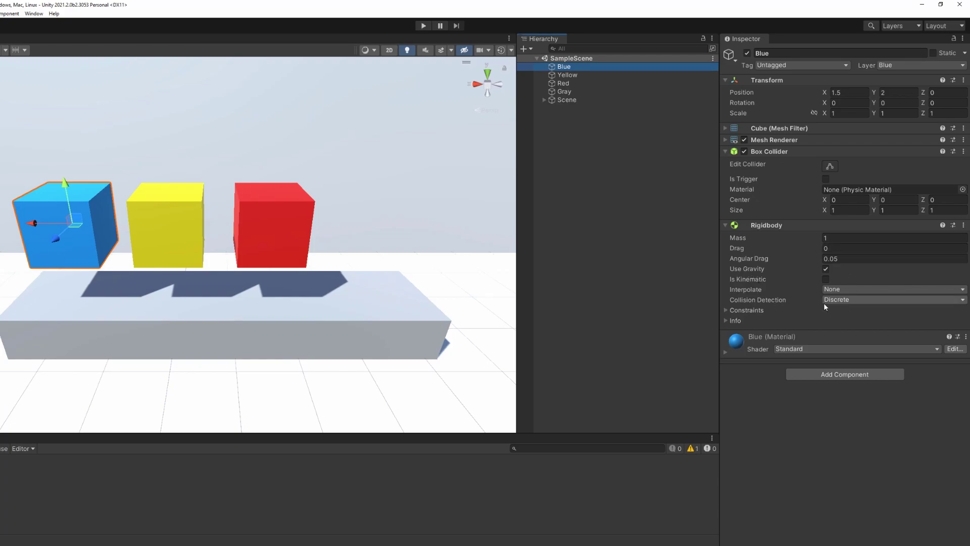
mouse_move(820, 246)
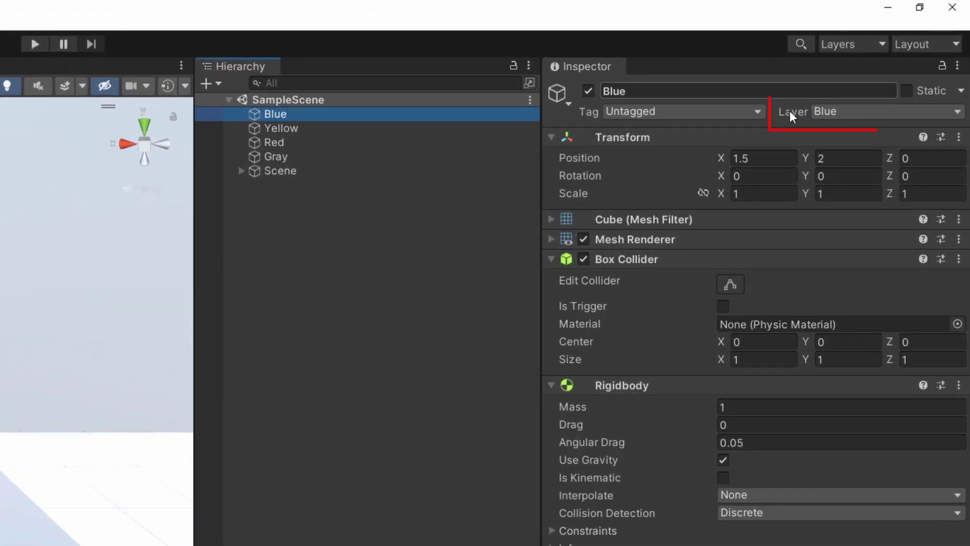
left_click(348, 130)
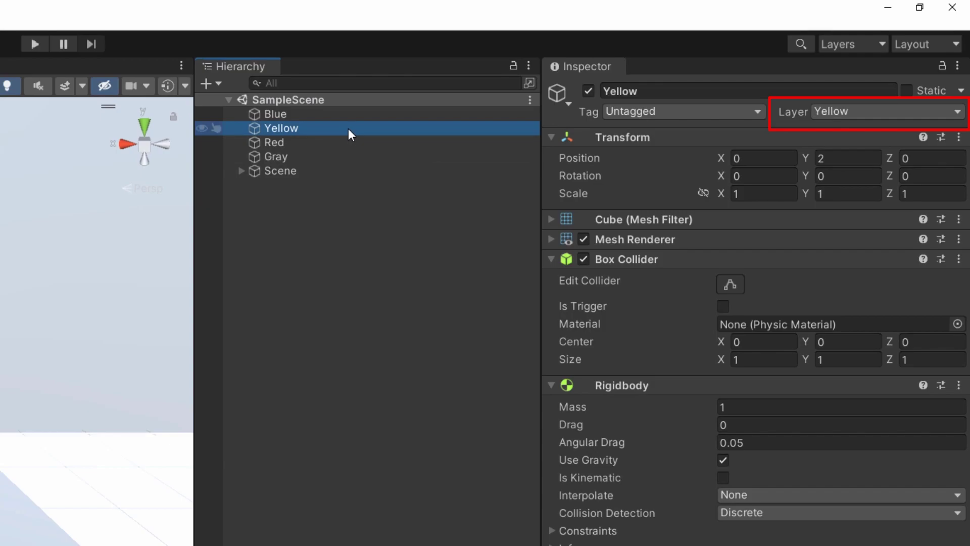
left_click(319, 144)
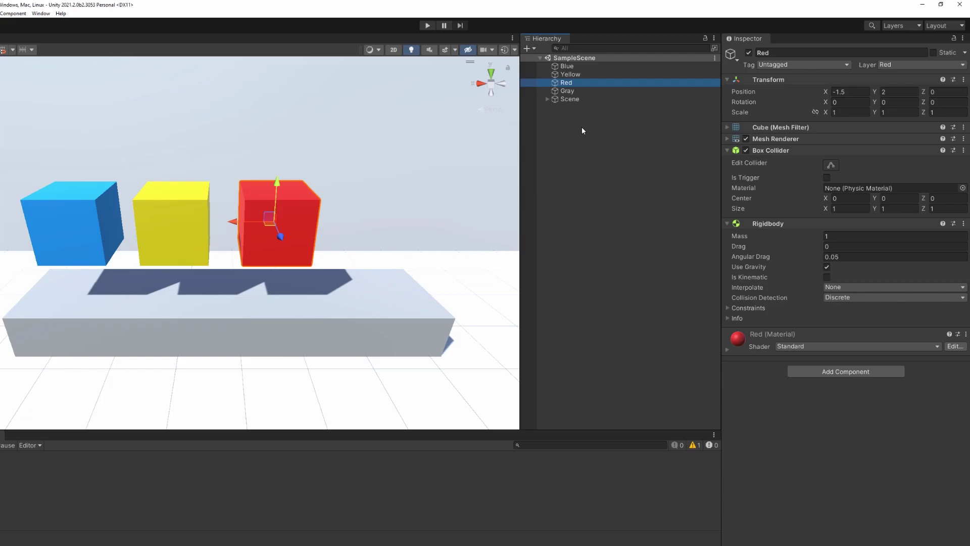
left_click(564, 91)
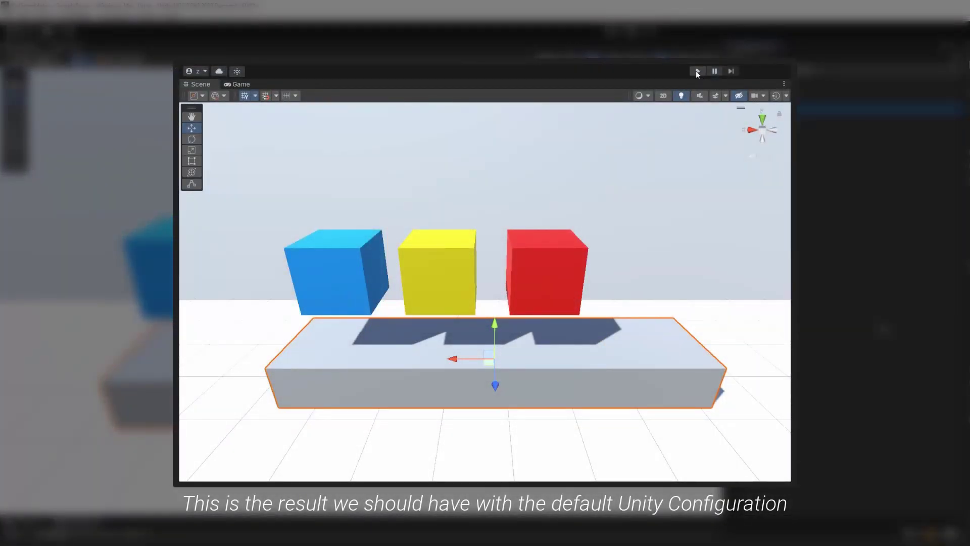
Step: Play the scene with default physics and watch the cubes drop onto the gray slab
left_click(697, 71)
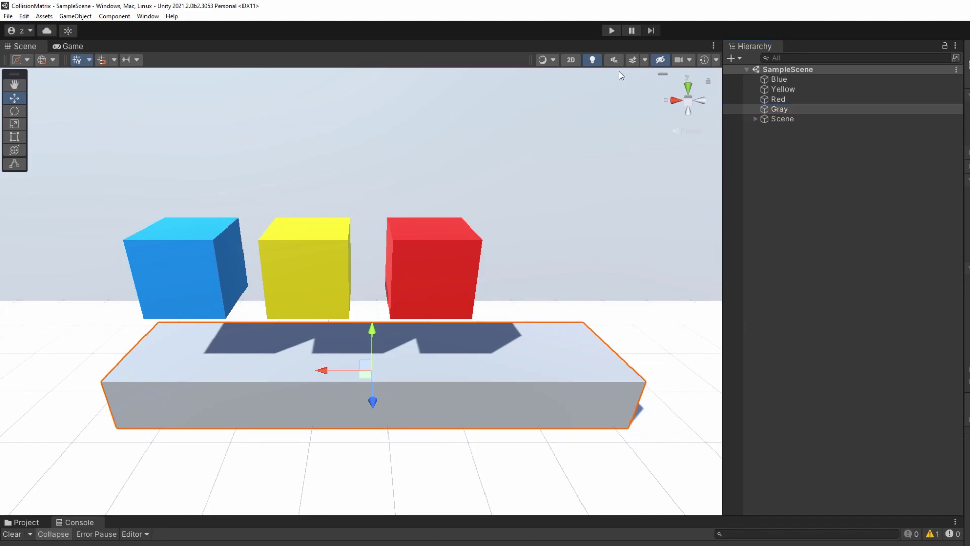
left_click(611, 30)
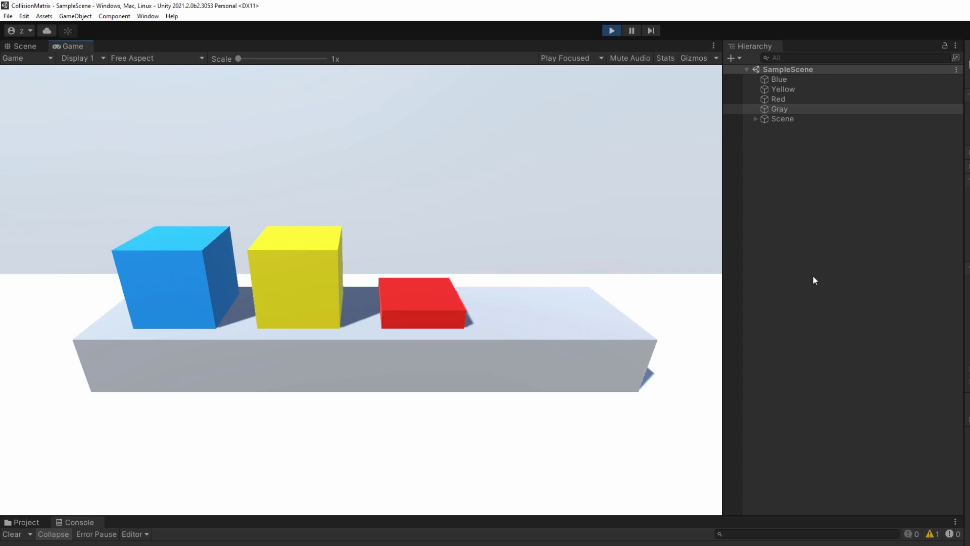
Step: Stop play and uncheck the Gray layer pairs in the Physics Layer Collision Matrix
key("ctrl+p")
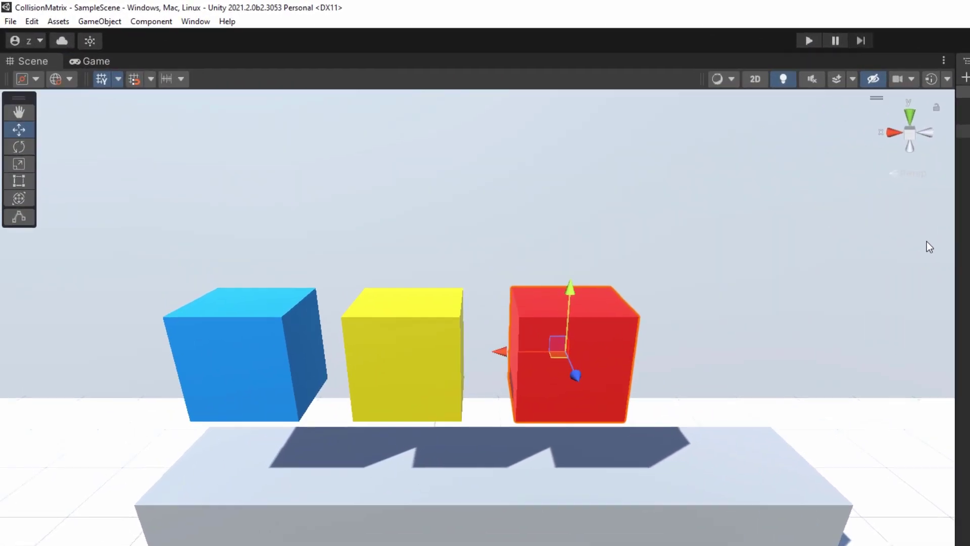
left_click(32, 21)
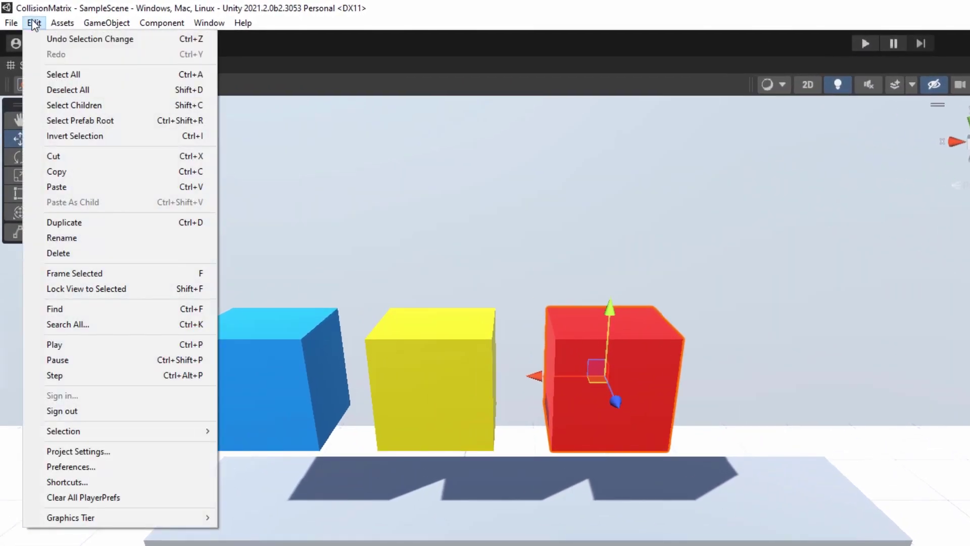
left_click(98, 453)
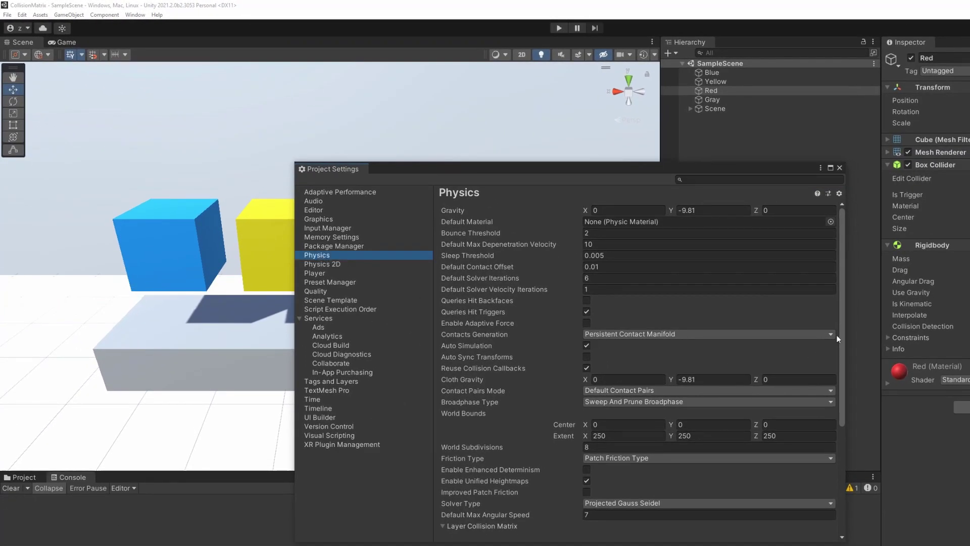
scroll(842, 256, "down", 1)
left_click_drag(842, 256, 853, 383)
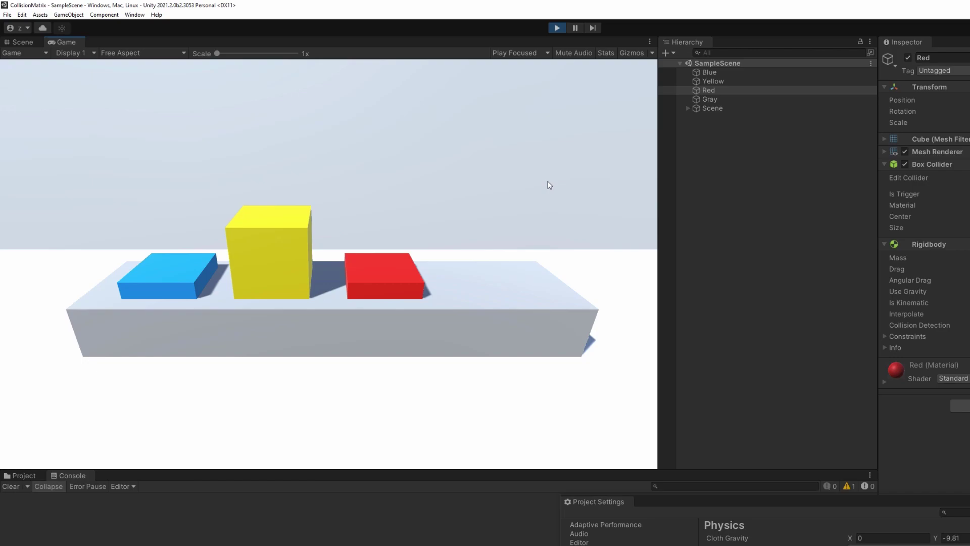
Step: Re-enable the Red/Gray collision in the Layer Collision Matrix and rerun the scene
key("ctrl+p")
left_click_drag(751, 501, 672, 199)
scroll(798, 374, "down", 3)
scroll(798, 374, "down", 3)
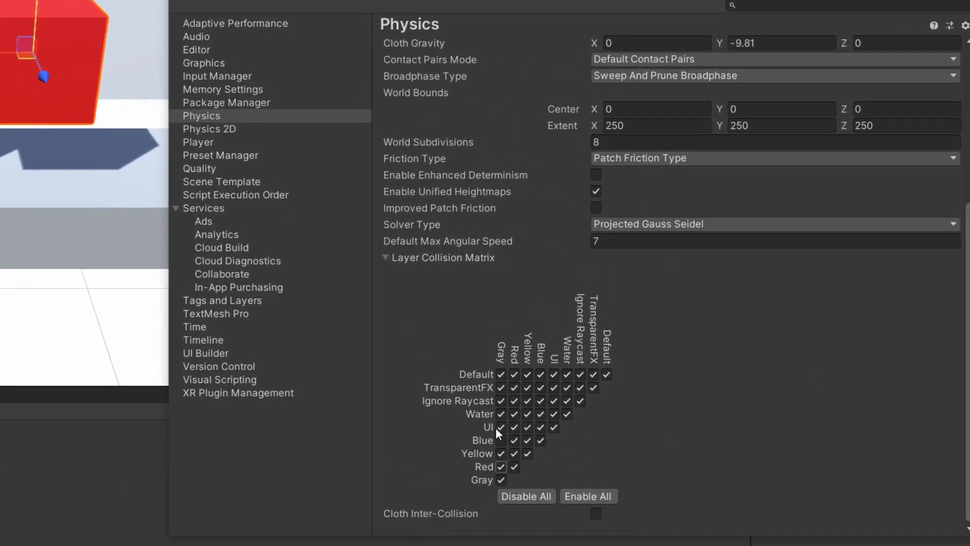
left_click(501, 466)
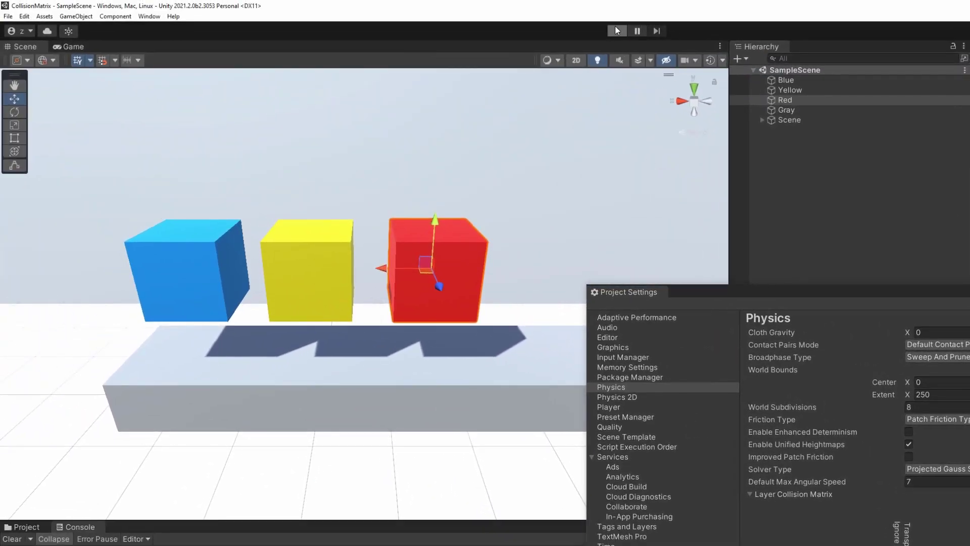
left_click(589, 8)
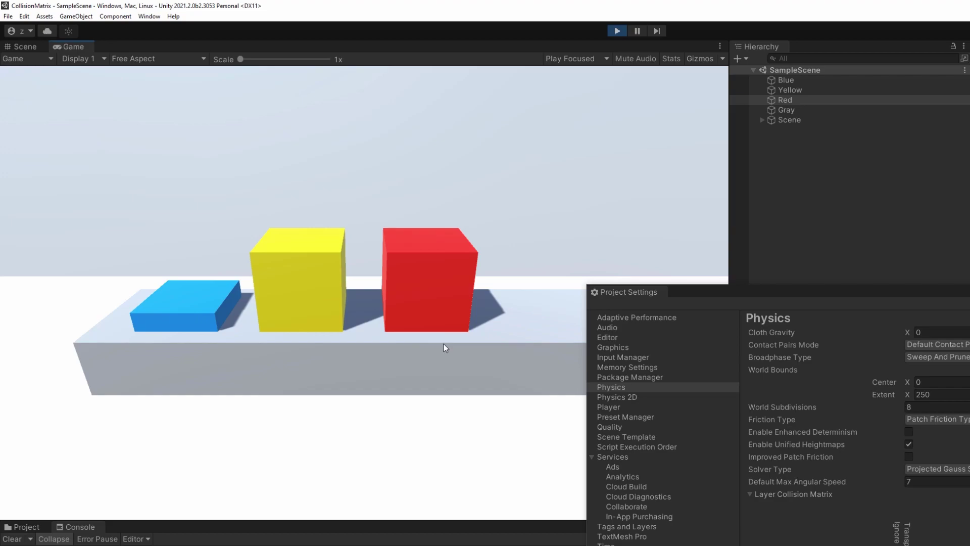
Step: Duplicate the Red cube, move the copy to its right, and rename it Green
key("ctrl+p")
left_click(791, 100)
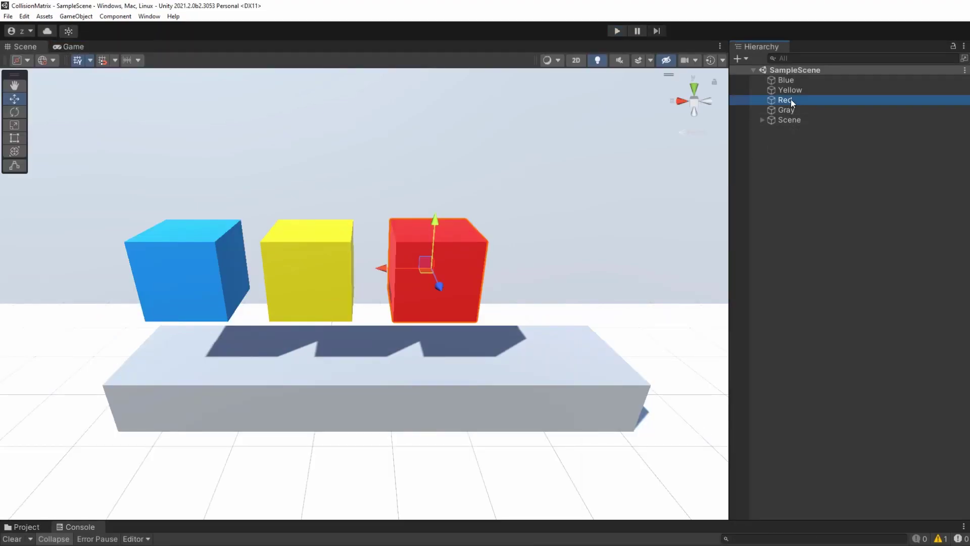
key("ctrl+d")
left_click_drag(384, 272, 503, 282)
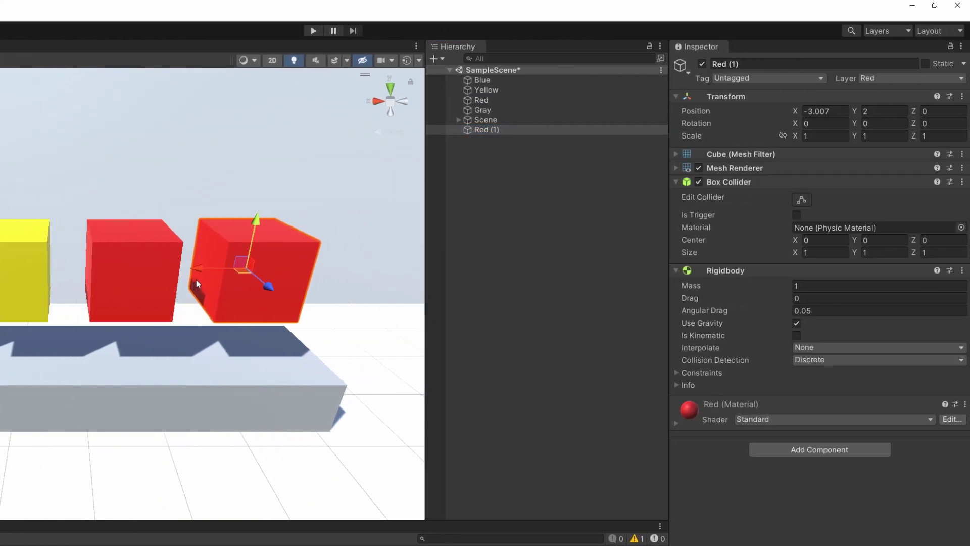
left_click(729, 63)
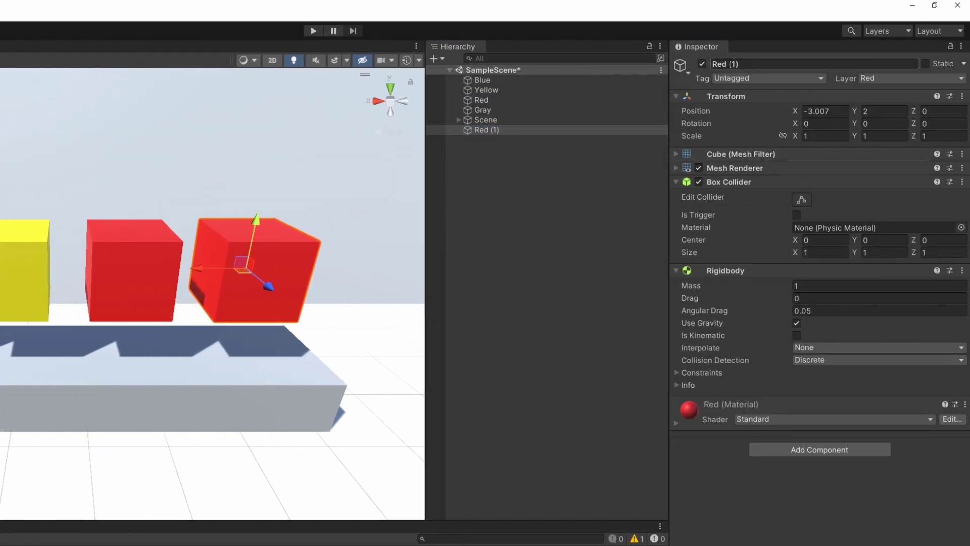
type("Green")
key("Return")
Step: Create a Green layer as User Layer 10 and assign the Green cube to it
left_click(869, 77)
left_click(899, 195)
left_click(821, 266)
type("Gre")
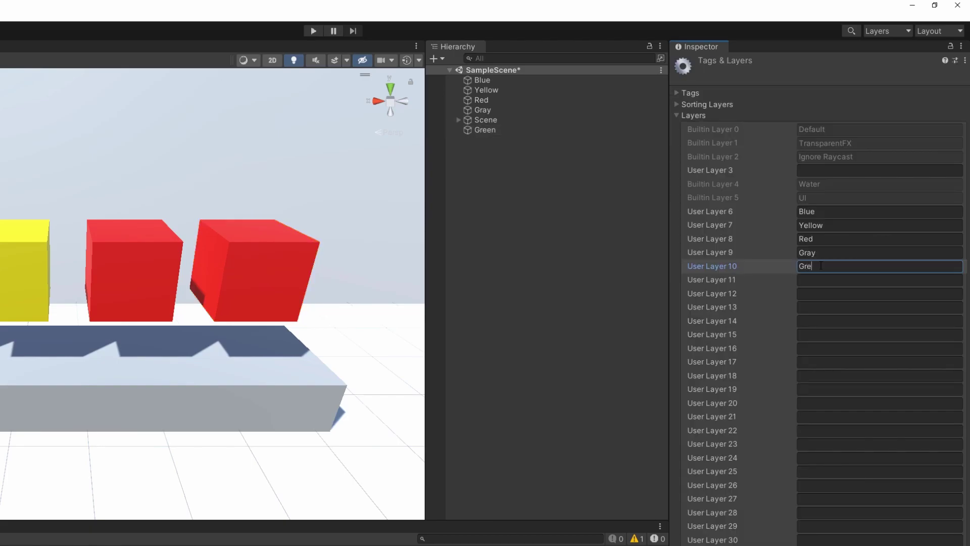
type("en")
left_click(478, 127)
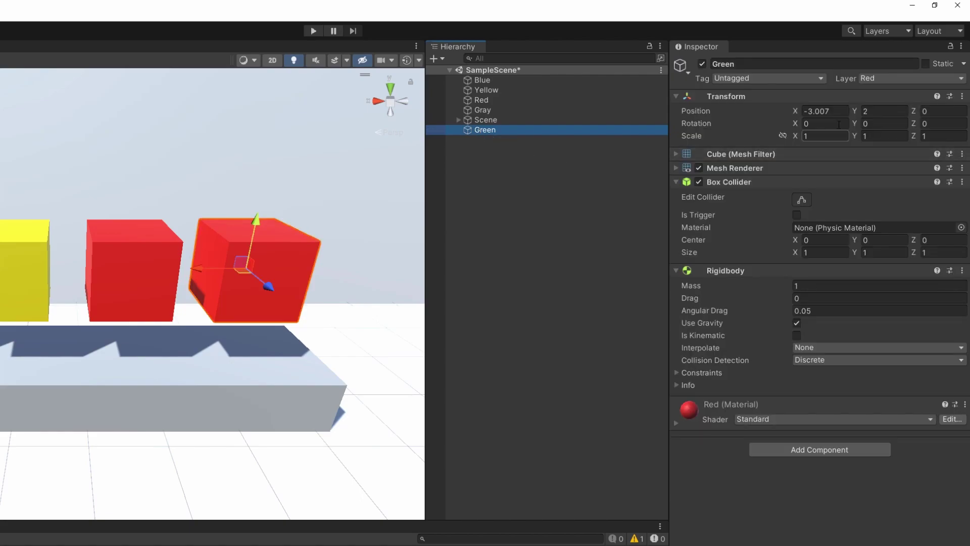
left_click(874, 77)
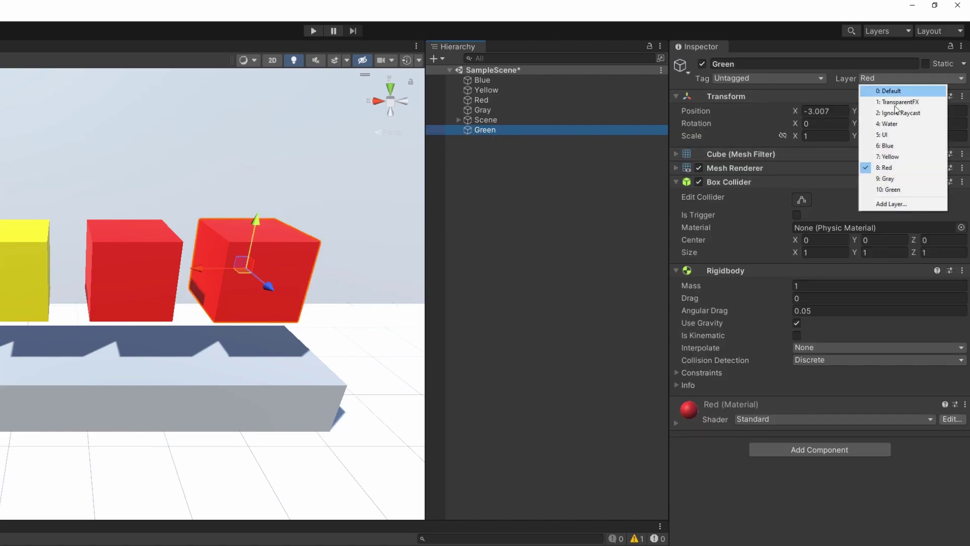
left_click(896, 190)
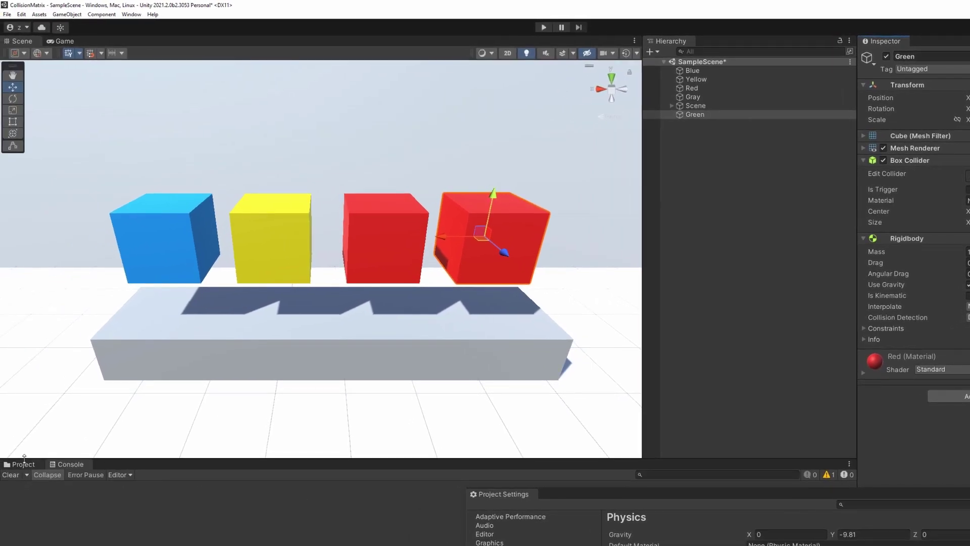
Step: Apply the Green material to the new cube, uncheck Green/Gray collisions, and play the scene
left_click(23, 463)
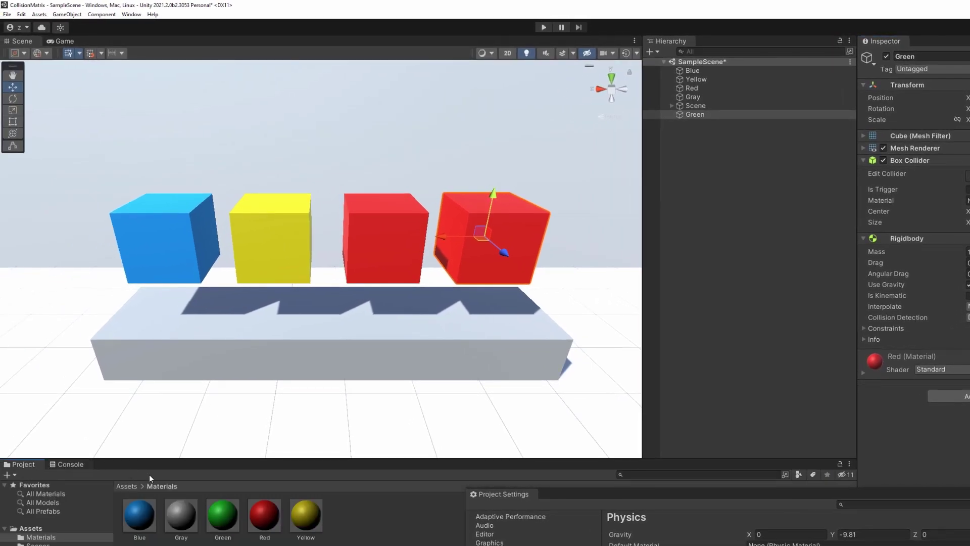
left_click_drag(324, 460, 489, 237)
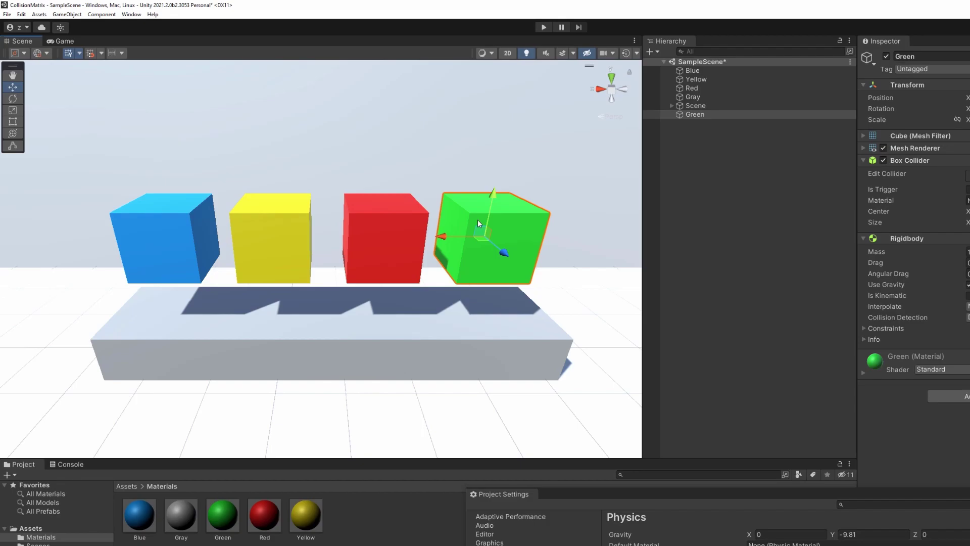
left_click_drag(610, 497, 514, 171)
scroll(904, 331, "down", 1)
left_click_drag(904, 332, 899, 408)
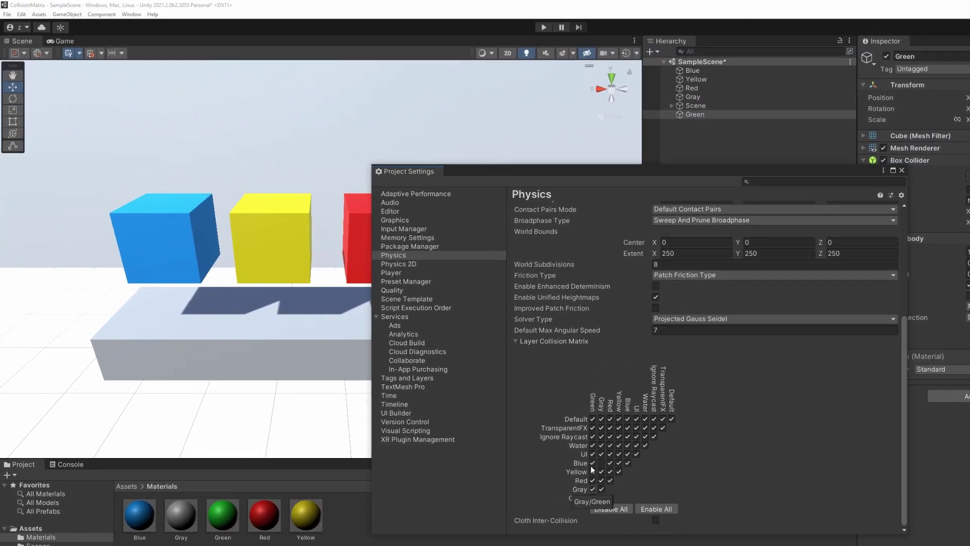
left_click_drag(601, 175, 709, 394)
left_click(543, 27)
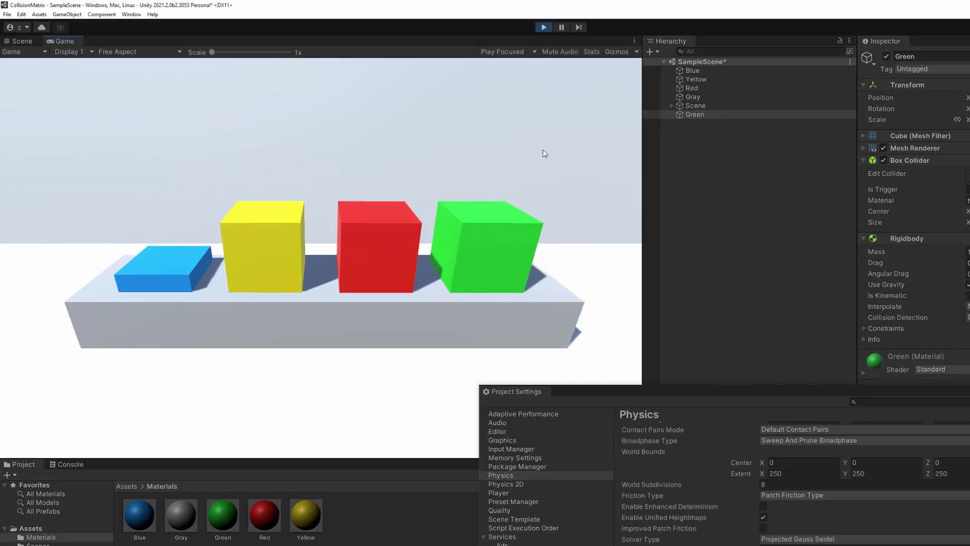
Step: Stop the scene, recheck the Layer Collision Matrix, and rerun with the updated collisions
left_click(544, 26)
left_click_drag(581, 391, 581, 181)
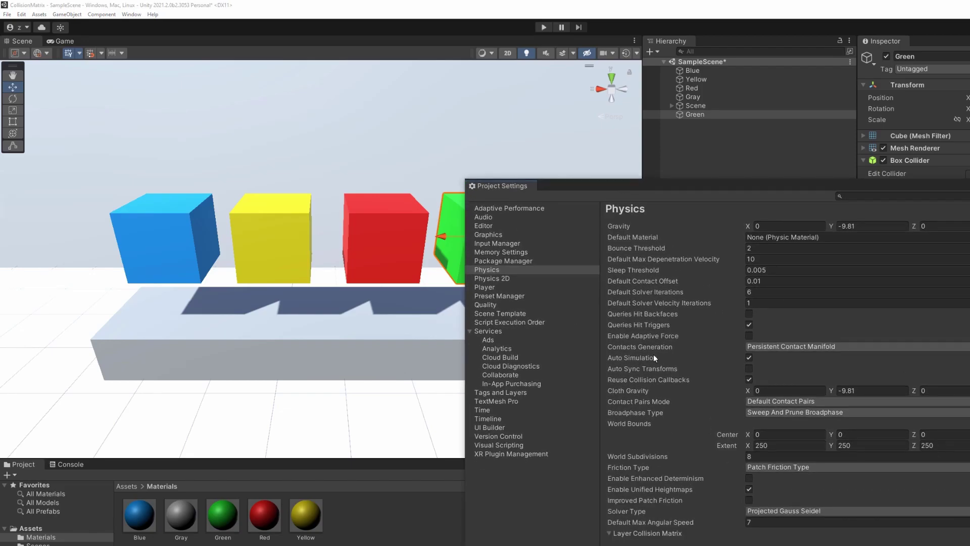
scroll(700, 454, "down", 10)
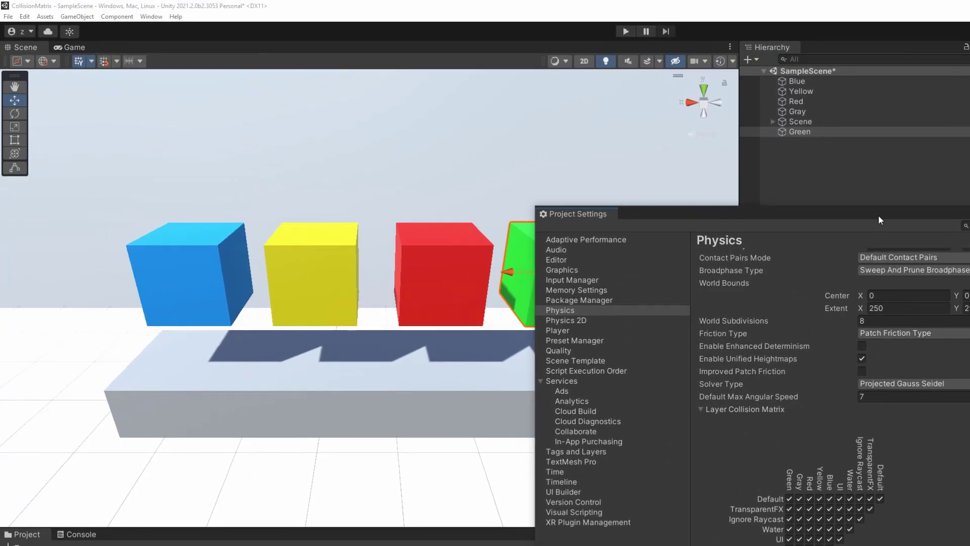
left_click_drag(878, 219, 965, 436)
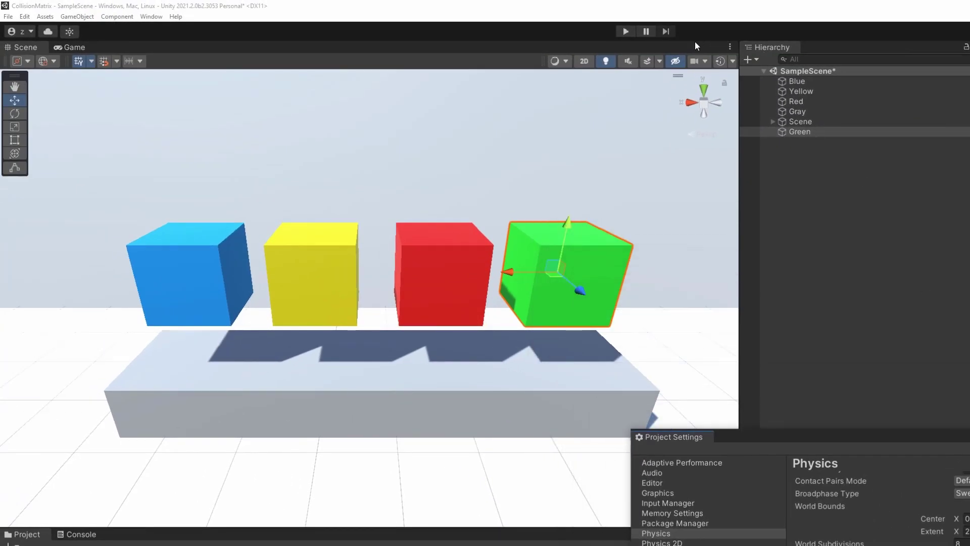
left_click(626, 31)
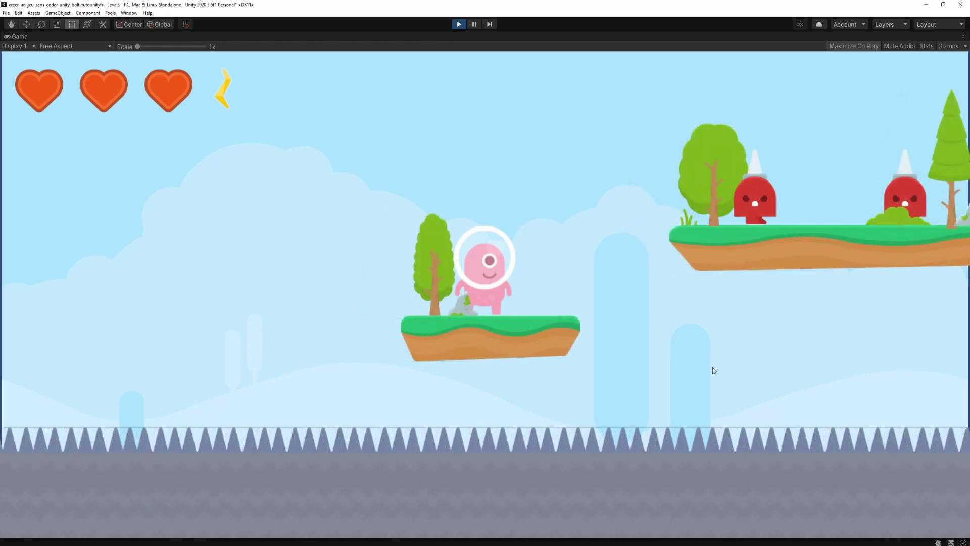
Step: Move the pink player right and jump toward the platform guarded by red enemies
key("Right")
key("space")
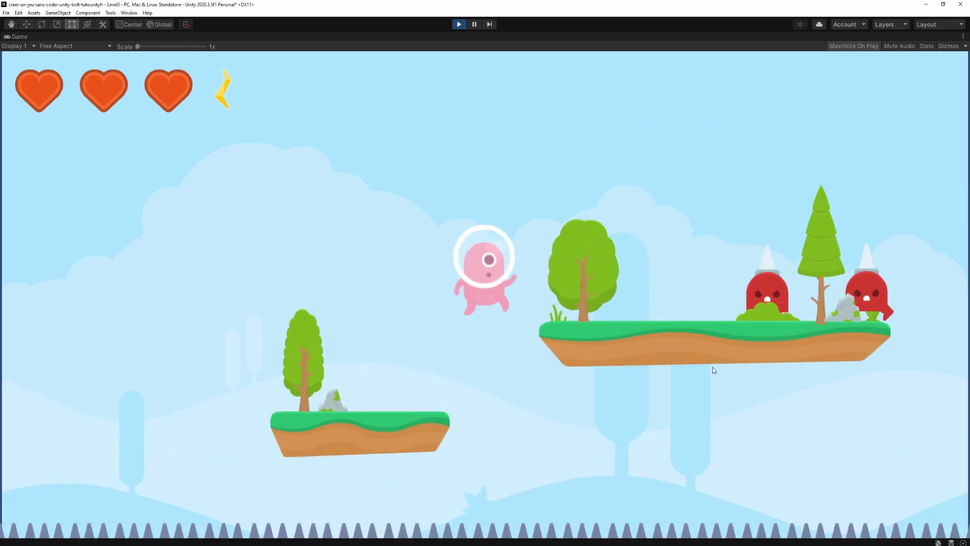